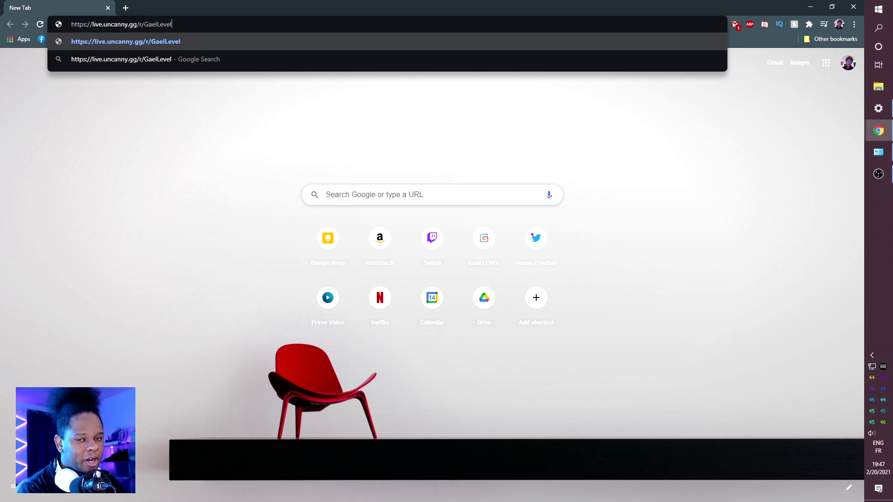
Step: Load the Uncanny.GG referral page and sign in by connecting the Twitch account
key("Return")
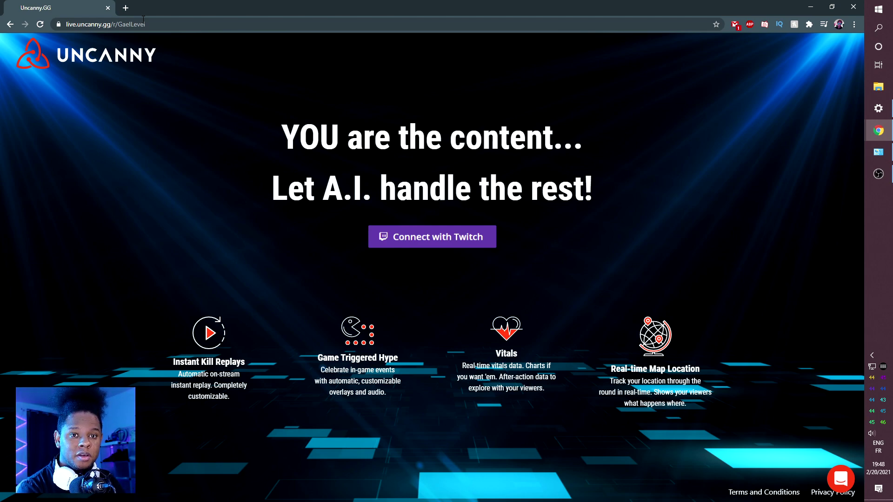
left_click(427, 237)
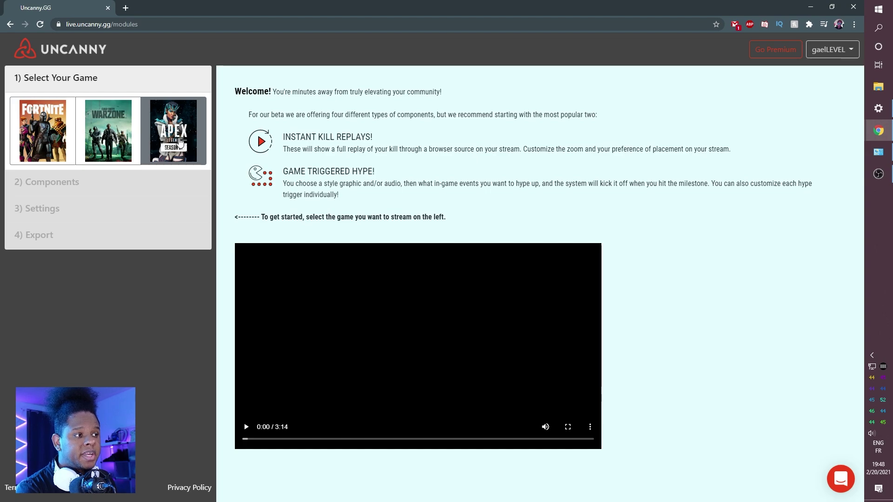
Step: Pick Apex as the game and add an Instant Kill Replay component
left_click(181, 143)
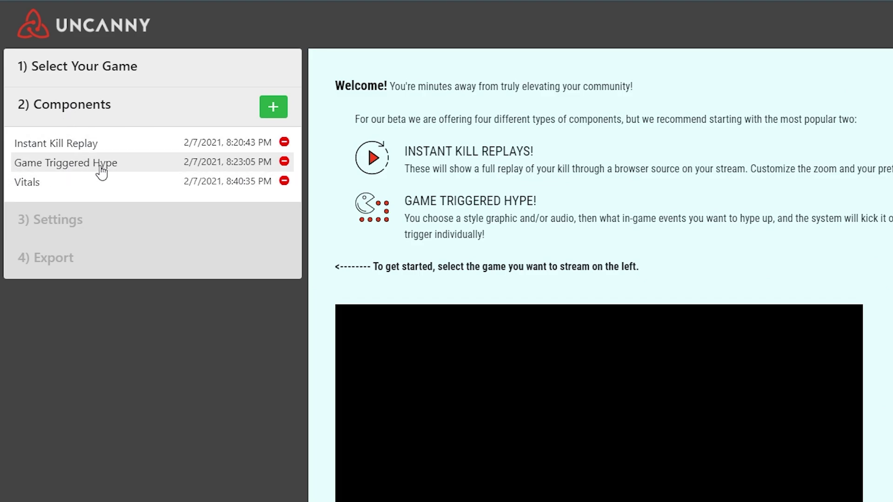
left_click(272, 113)
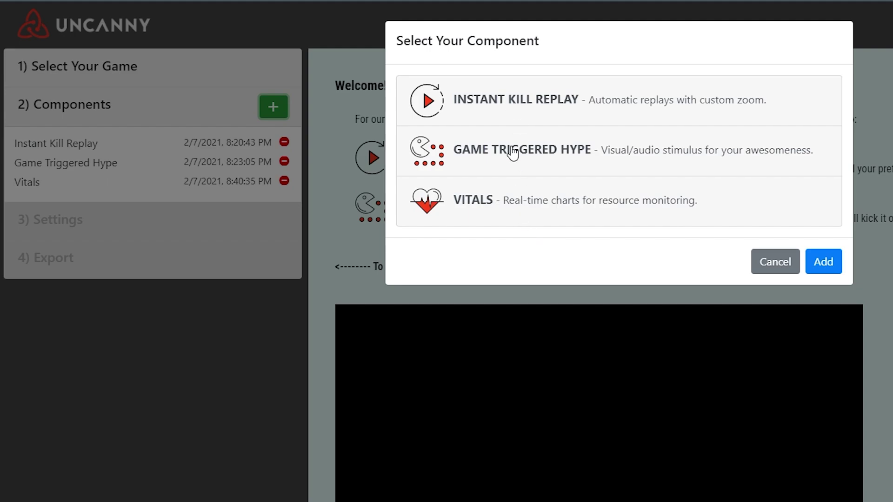
left_click(512, 101)
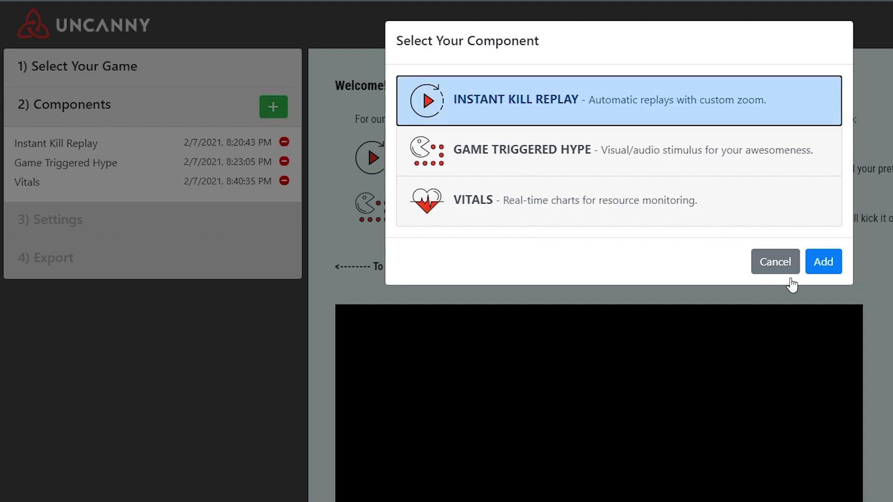
left_click(829, 263)
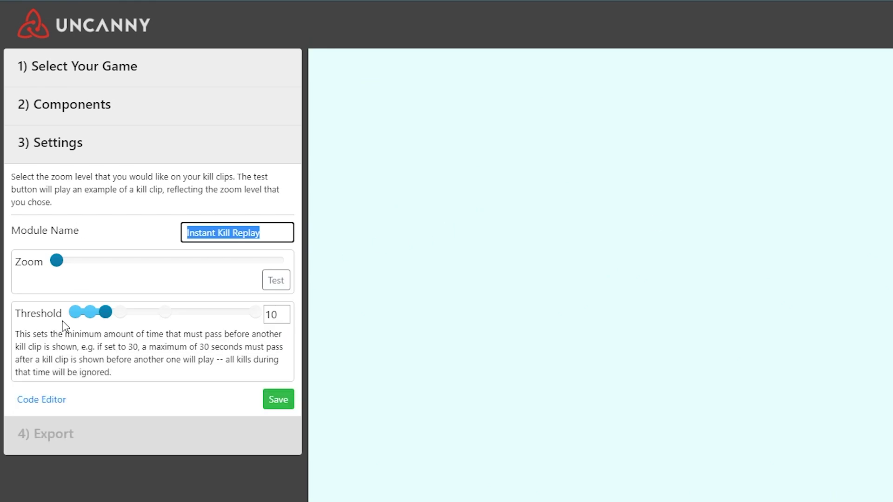
Step: Preview a sample kill replay, set the zoom to 2, save, and copy the browser-source URL
left_click(46, 319)
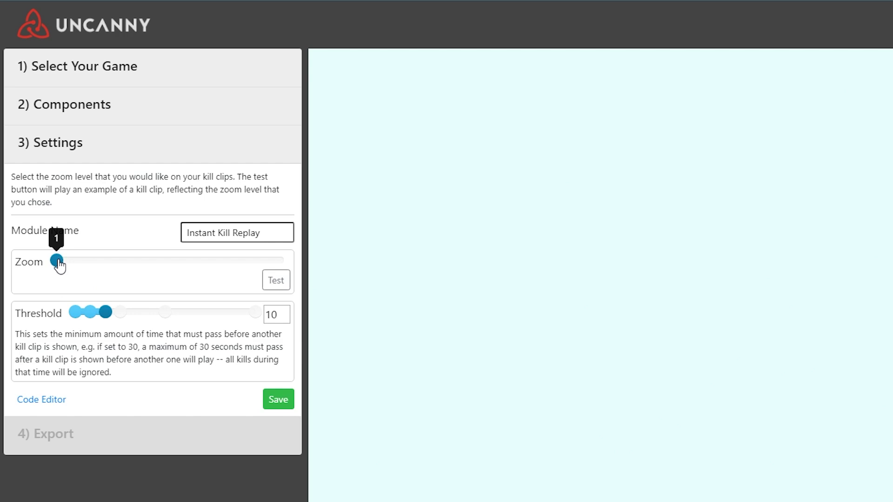
left_click(276, 281)
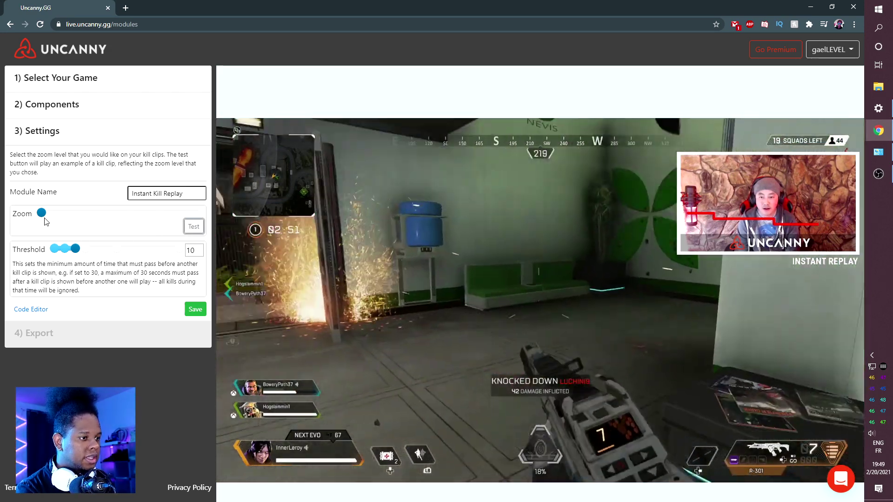
left_click_drag(44, 218, 85, 217)
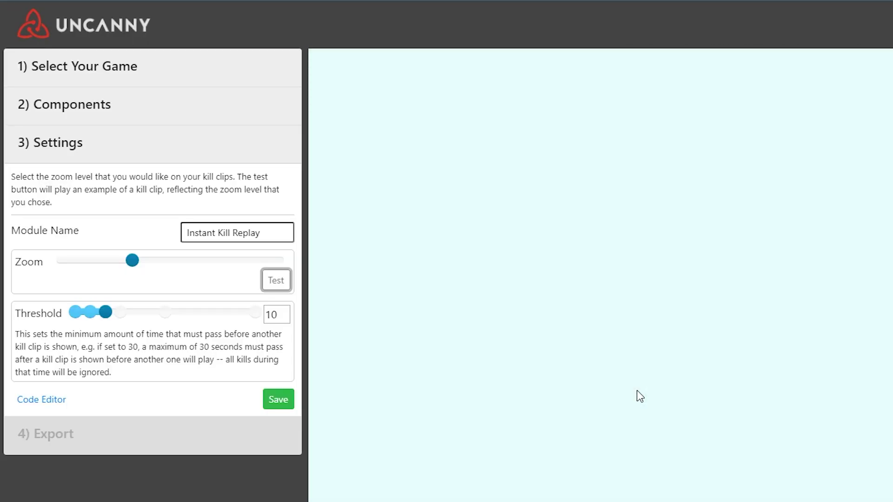
left_click(275, 405)
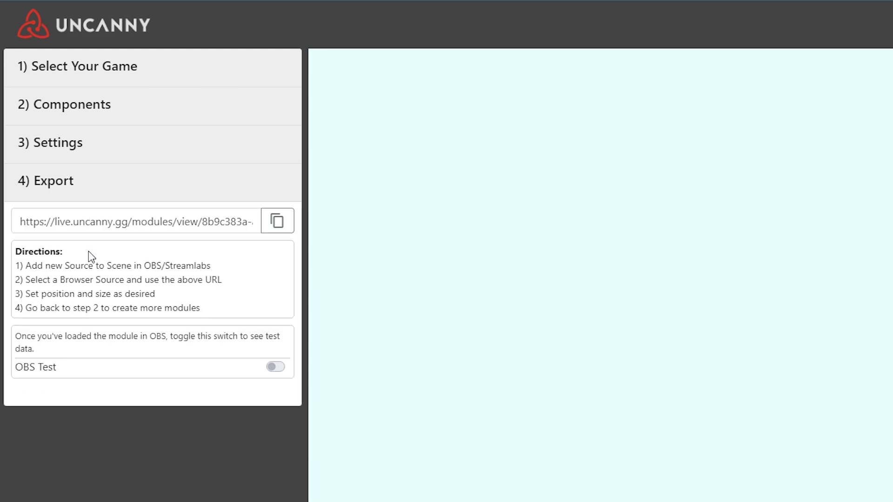
left_click(277, 221)
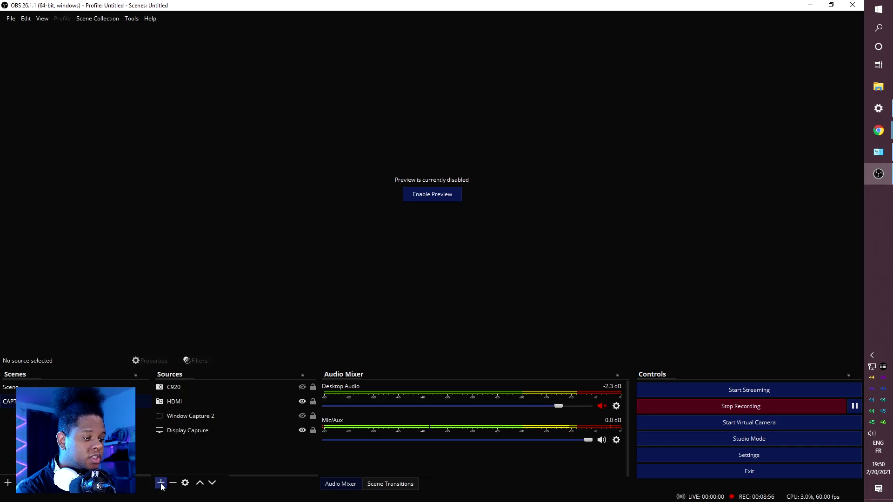
left_click(159, 484)
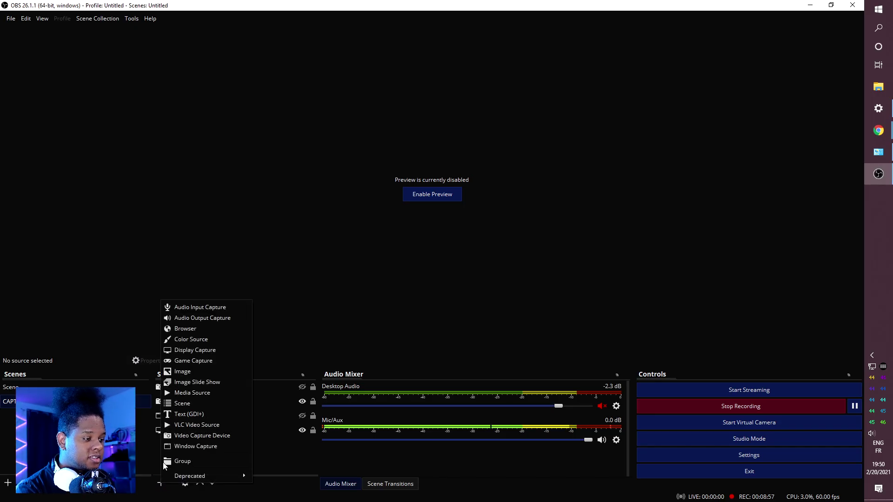
Step: Create an OBS Browser source using the copied Uncanny URL with width 1920
left_click(195, 328)
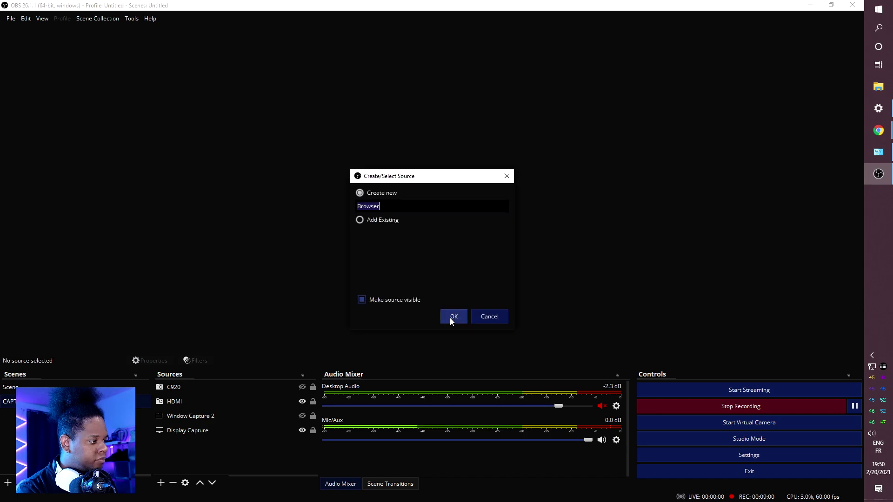
left_click(454, 316)
left_click_drag(414, 285, 208, 282)
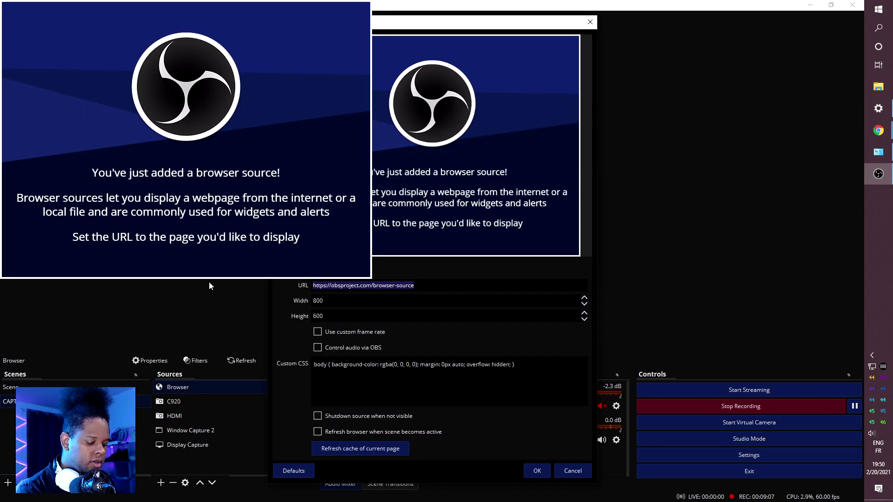
key("ctrl+v")
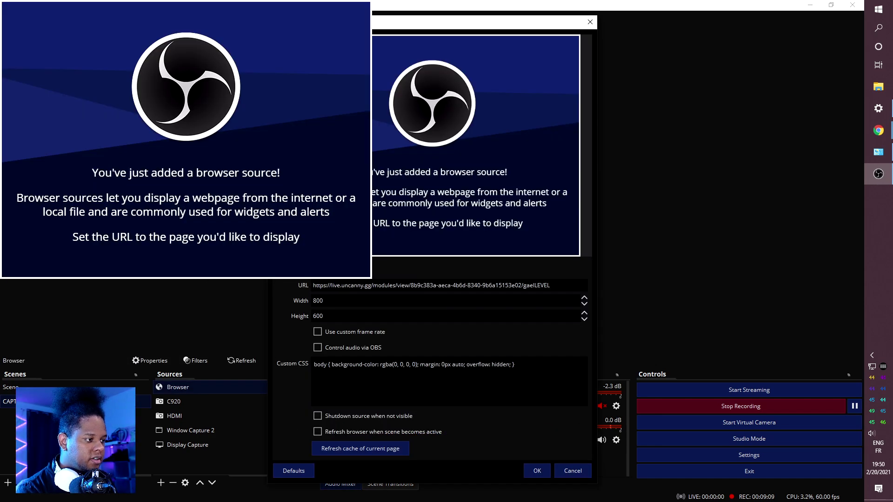
key("Tab")
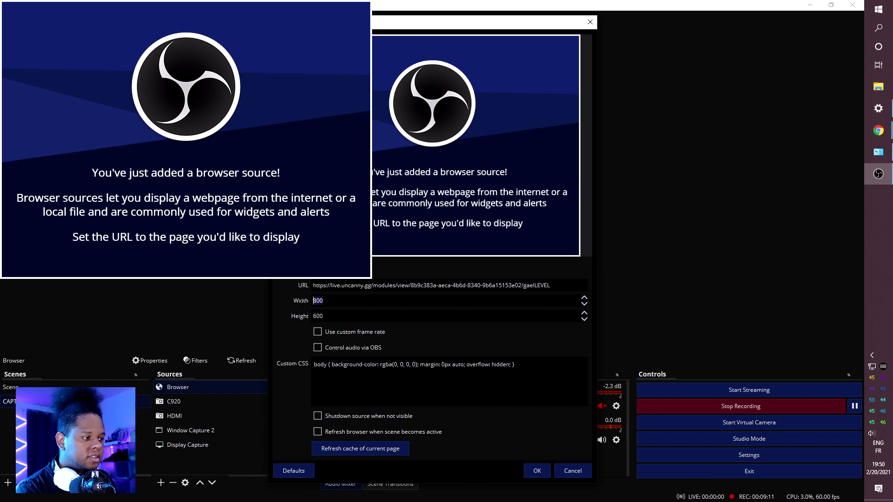
type("1920")
key("Tab")
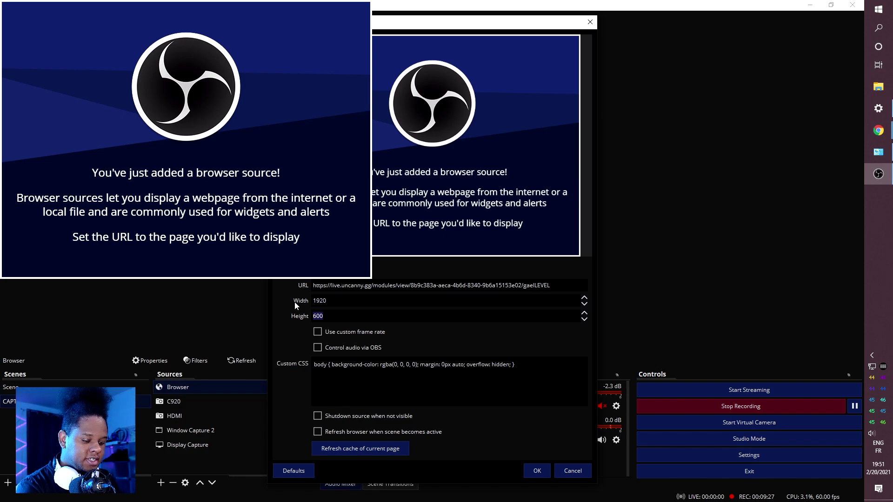
Step: Confirm the Browser source, turn on Uncanny's OBS Test, and shrink the replay overlay into the top-right corner
left_click(539, 472)
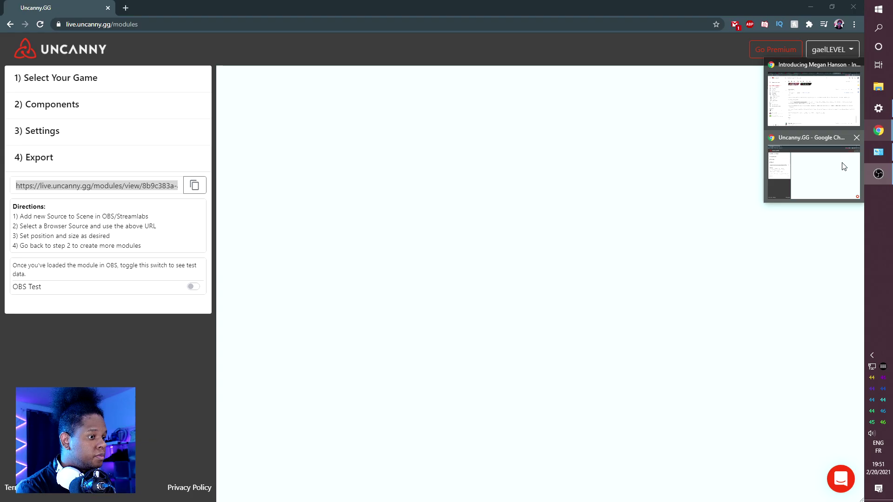
left_click(843, 166)
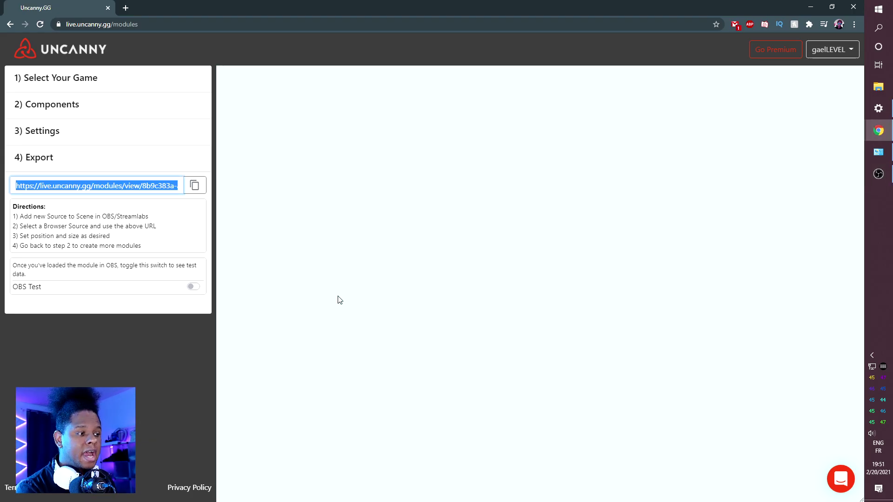
left_click(193, 289)
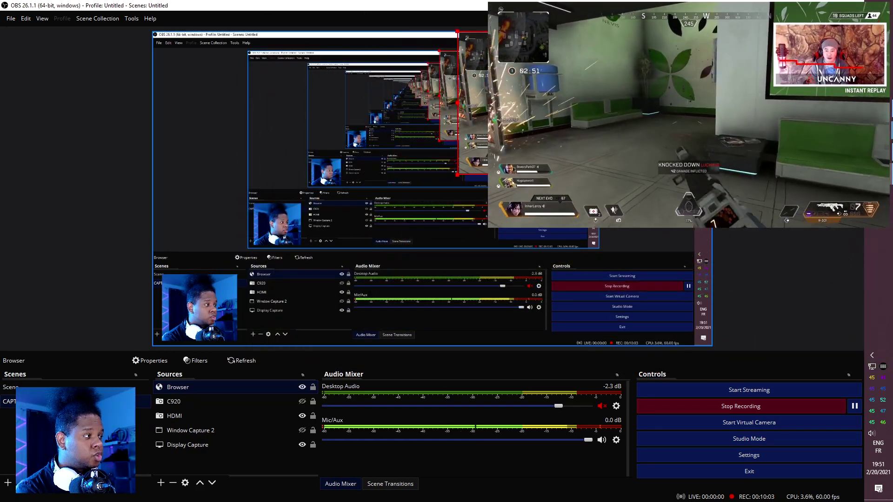
left_click_drag(584, 174, 622, 130)
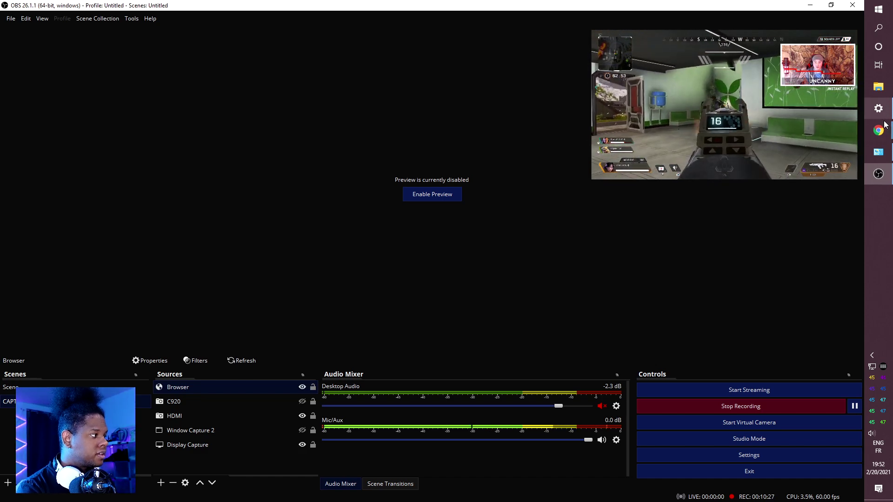
key("alt+Tab")
Step: Add a Game Triggered Hype component from the Components list
double_click(53, 105)
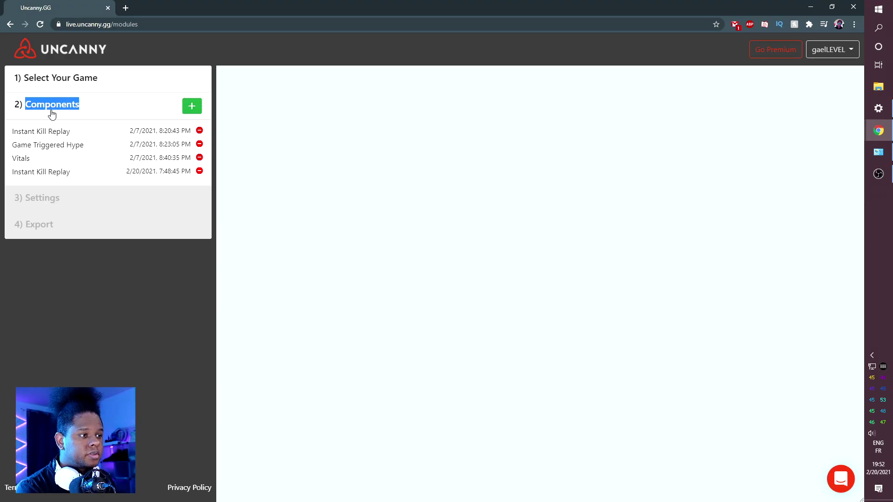
left_click(192, 106)
left_click(370, 140)
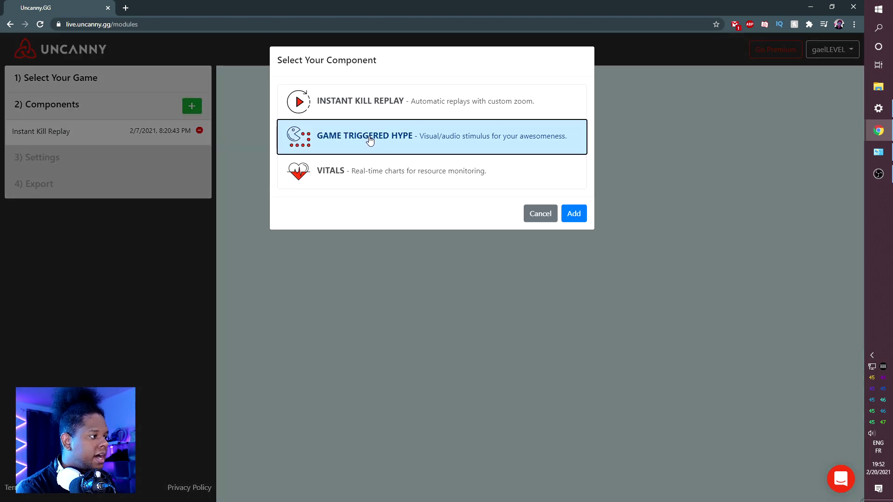
left_click(571, 217)
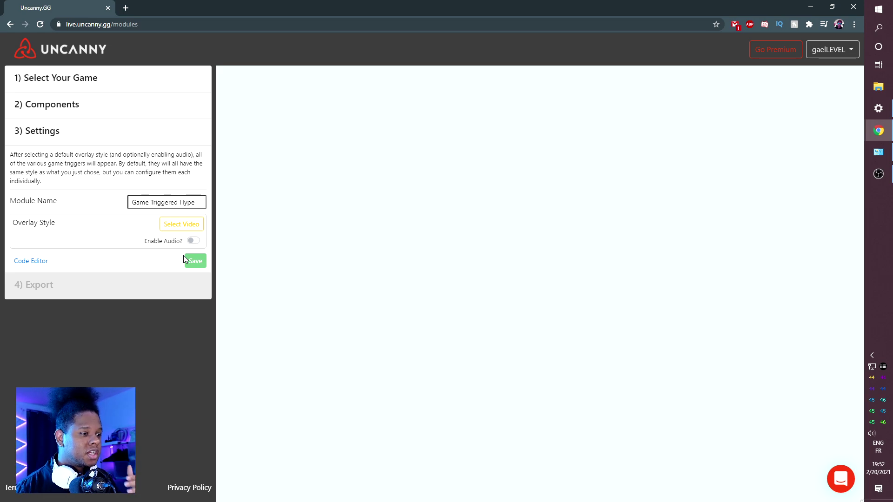
Step: Choose the seventh overlay video, the dark circular kills style, and save it
left_click(177, 228)
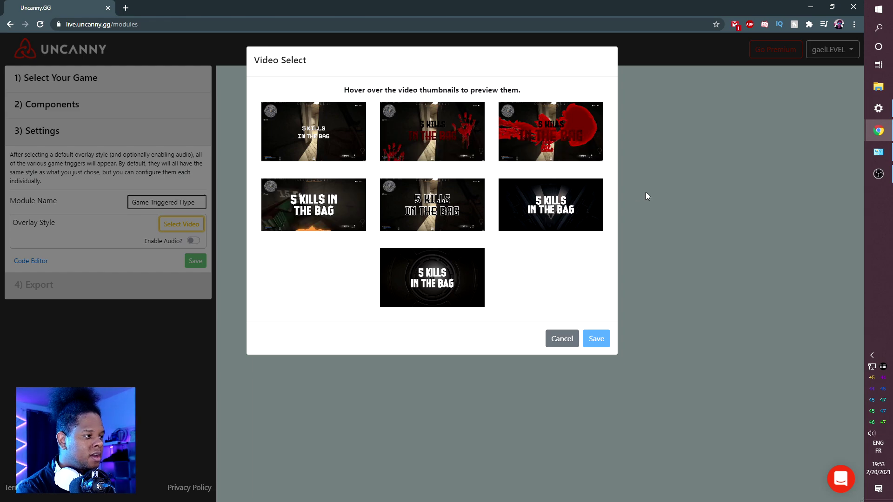
left_click(432, 277)
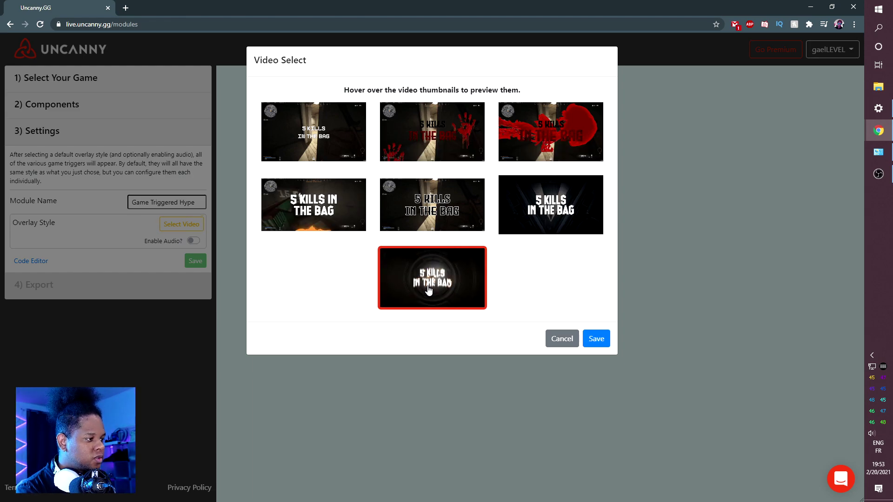
left_click(596, 338)
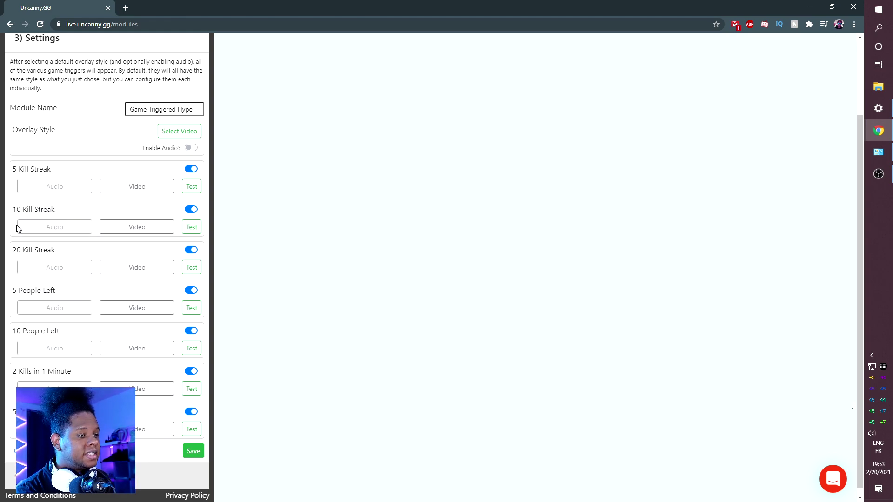
Step: Review the enabled triggers, turn on audio, test the 5 Kill Streak alert, and save the module
scroll(17, 295, "down", 1)
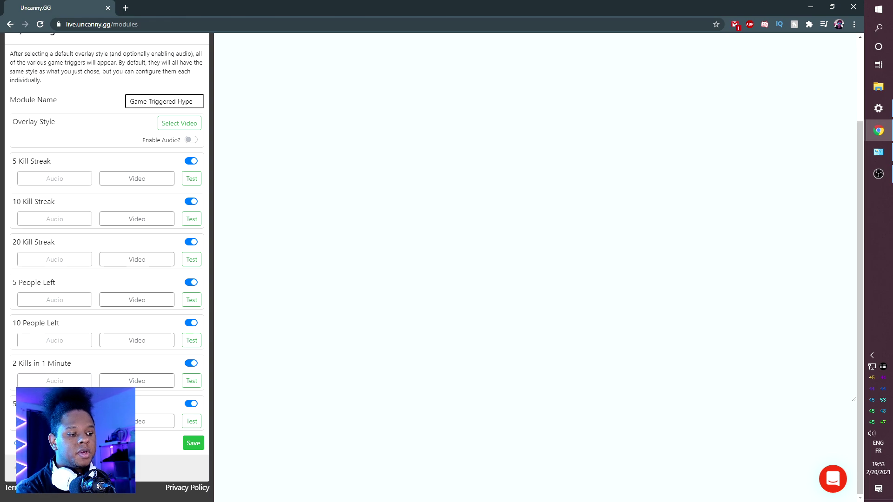
left_click(13, 443)
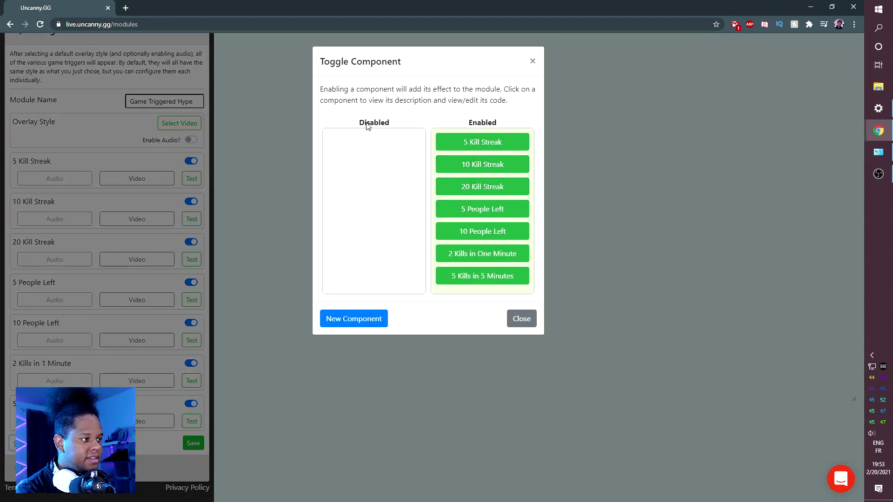
left_click(514, 320)
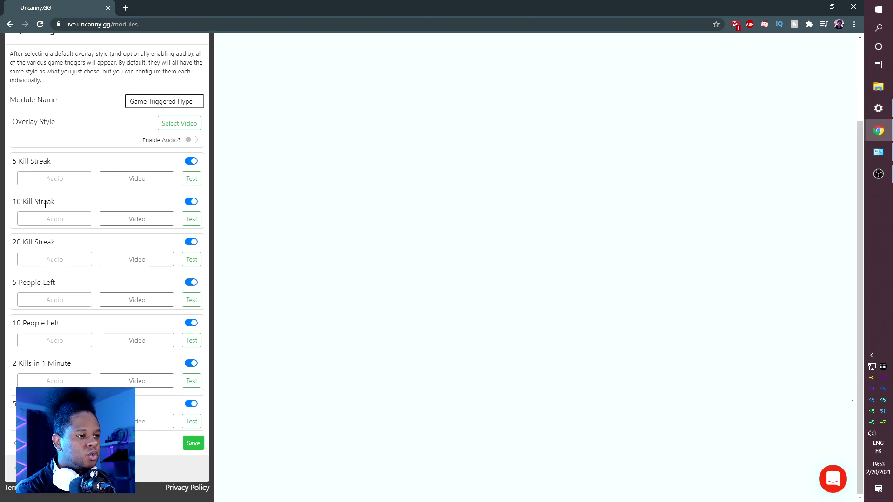
left_click(190, 140)
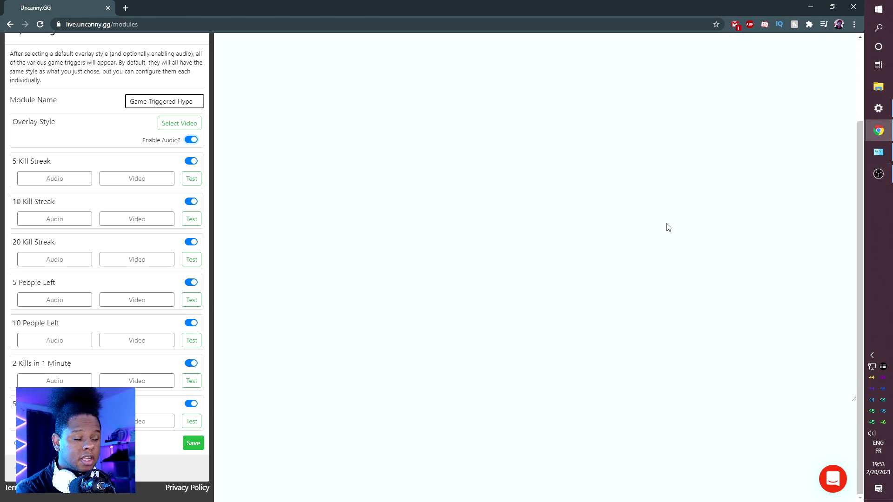
left_click(191, 179)
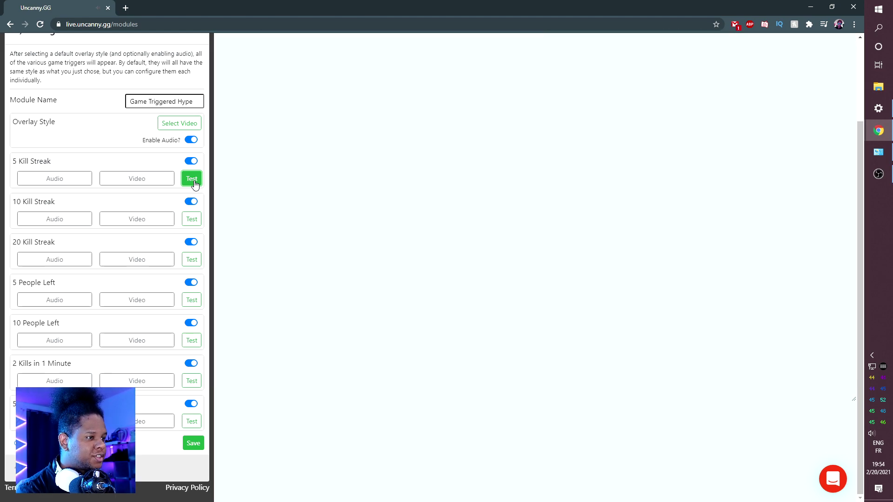
left_click(191, 219)
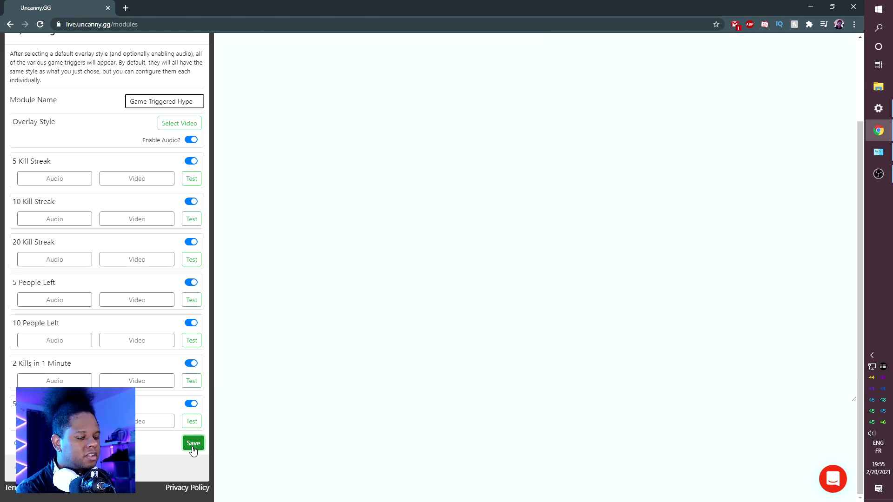
left_click(193, 443)
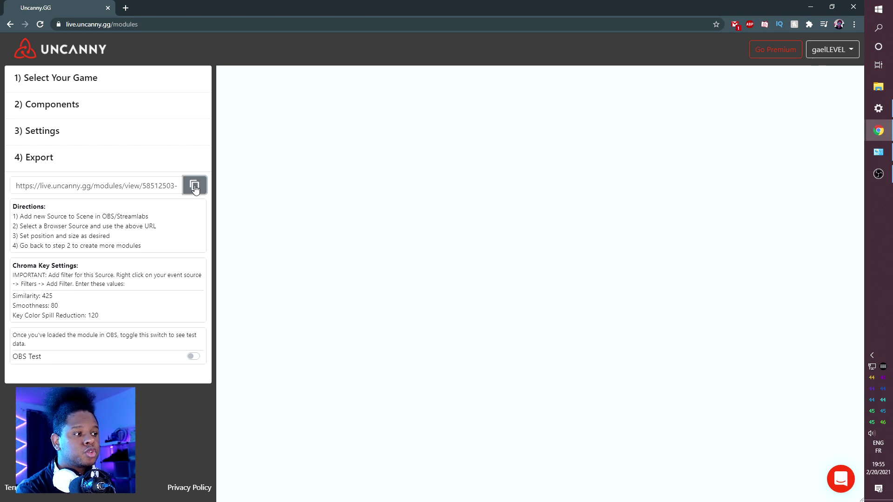
Step: Copy the Hype module URL, run the OBS test alert in OBS, then reopen game selection
left_click(195, 187)
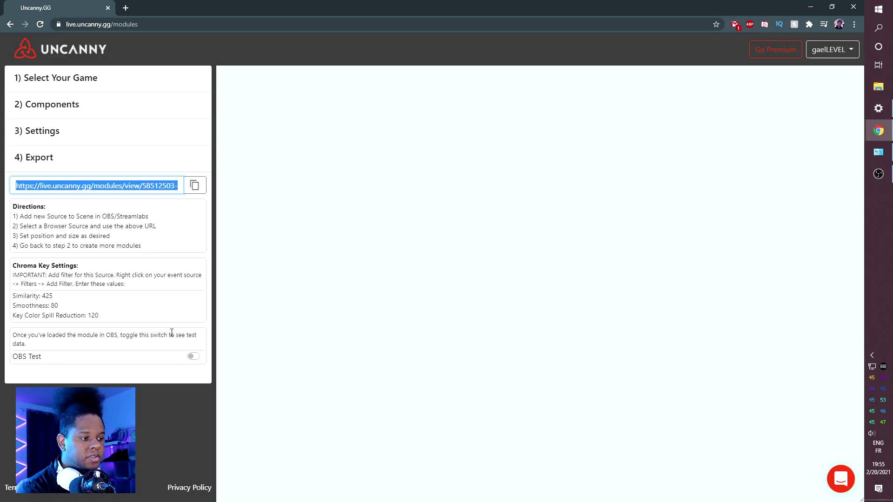
left_click(194, 361)
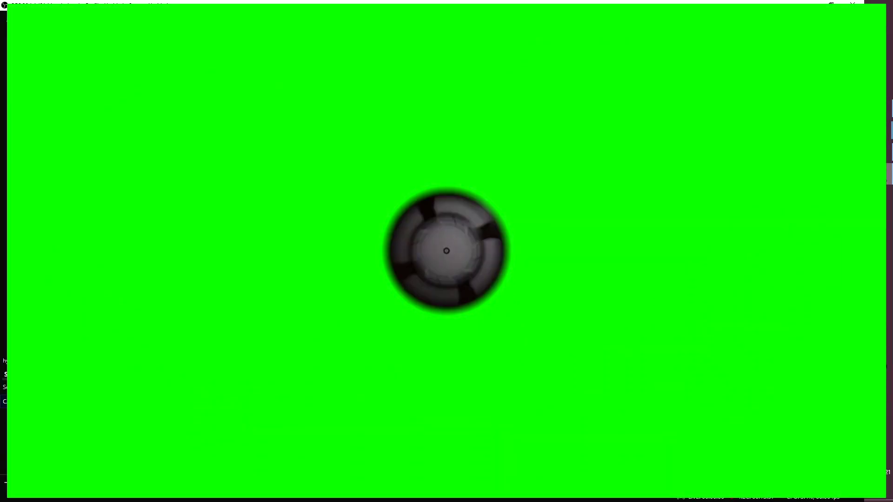
left_click(881, 178)
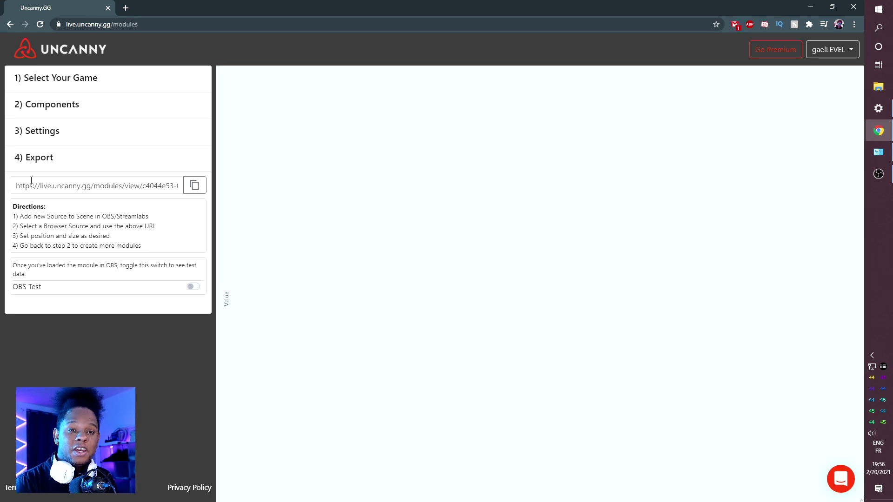
left_click(71, 80)
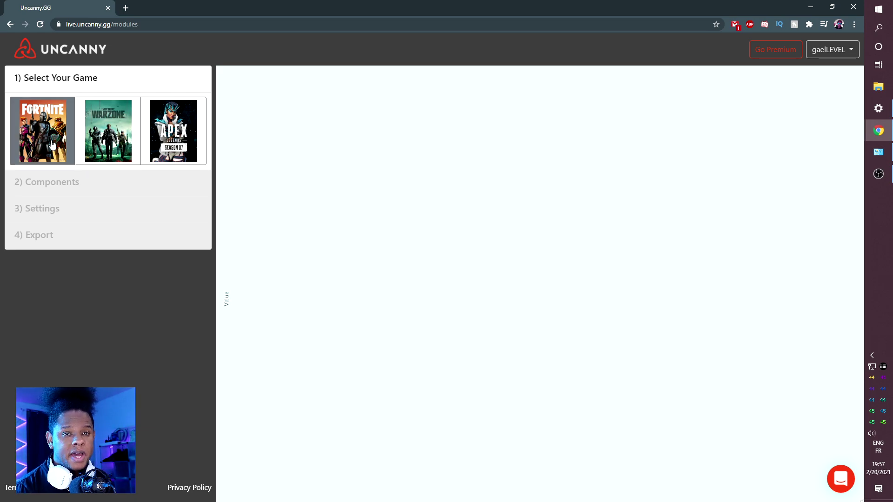
mouse_move(879, 175)
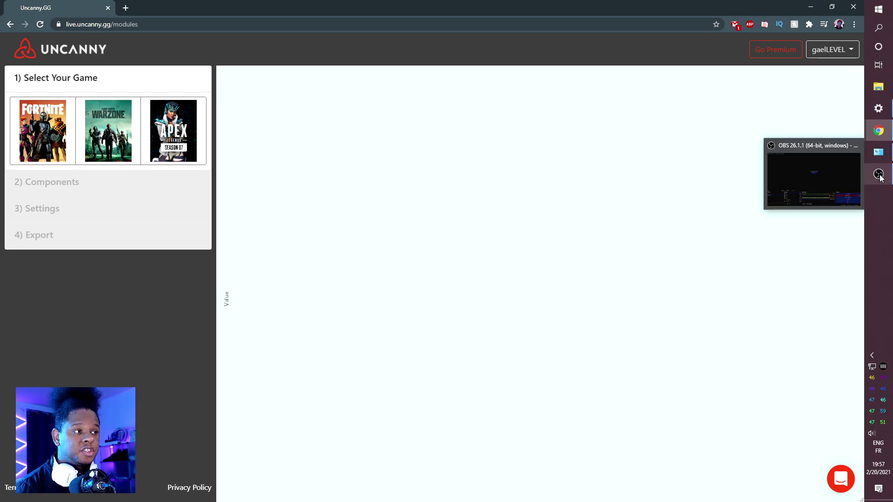